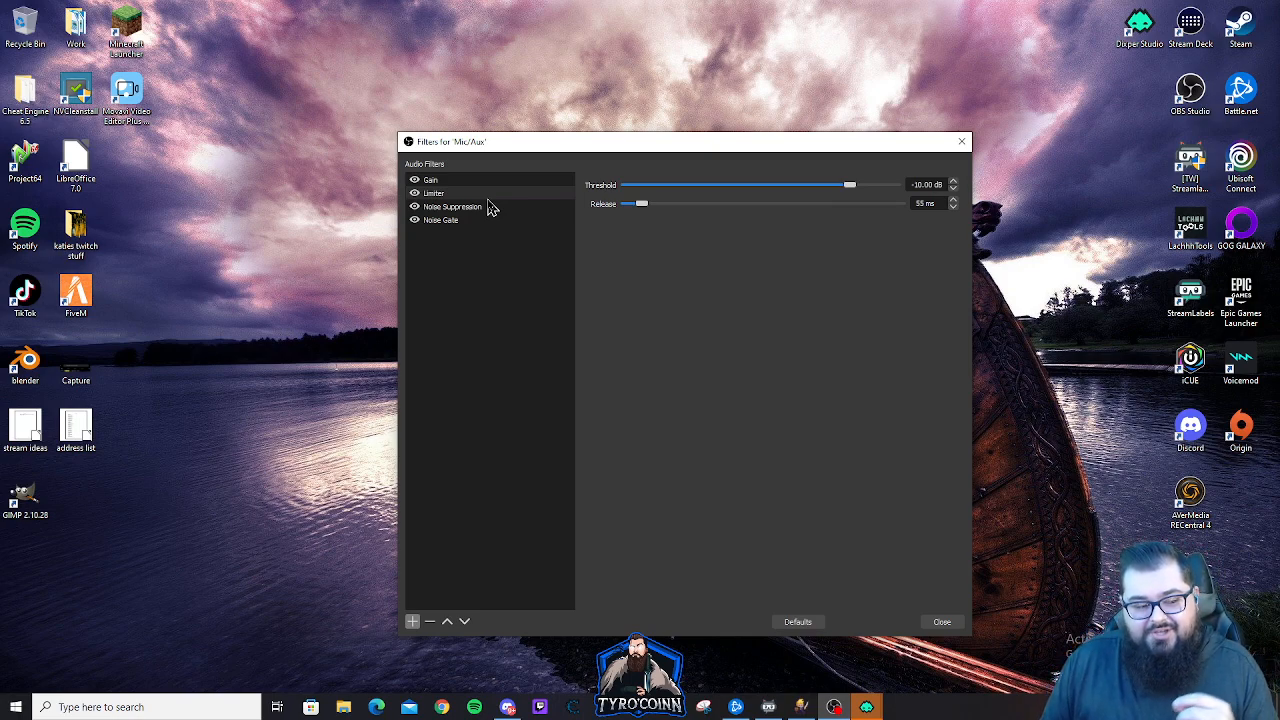
# Review the Mic/Aux Noise Suppression, Noise Gate, Gain and Limiter filter settings and close the filters window
pyautogui.click(456, 207)
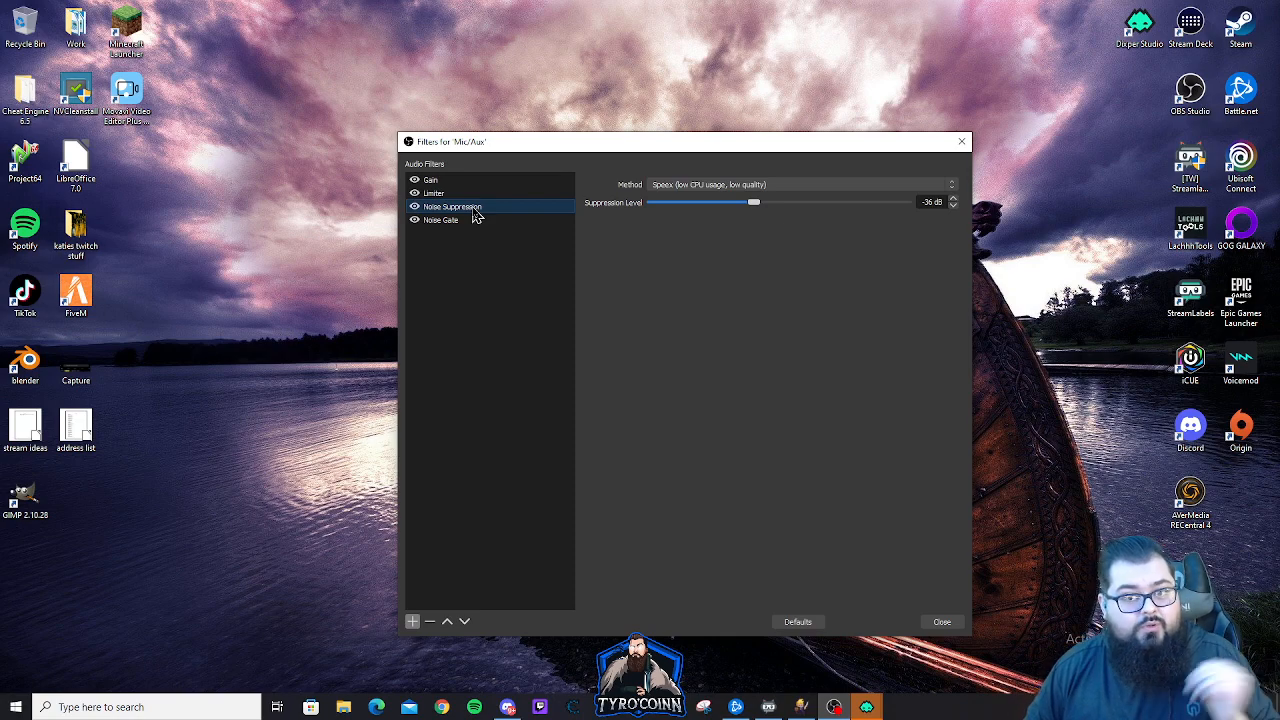
pyautogui.click(475, 224)
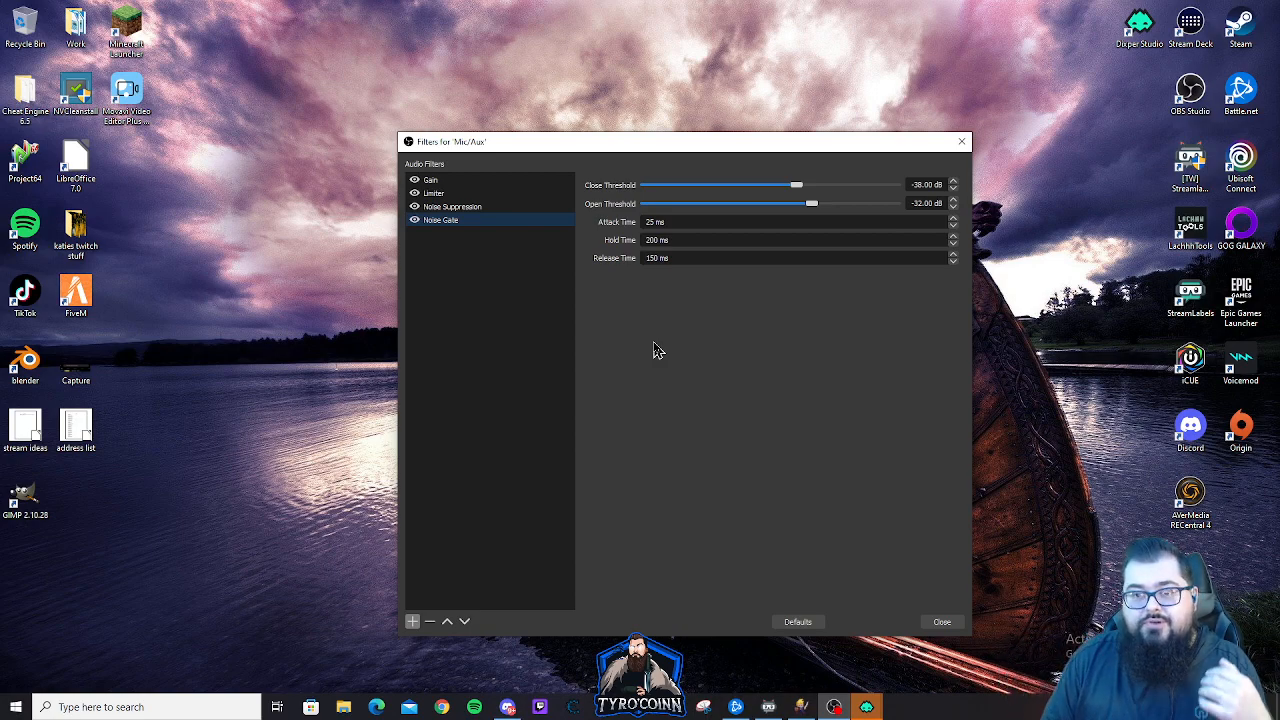
pyautogui.click(488, 180)
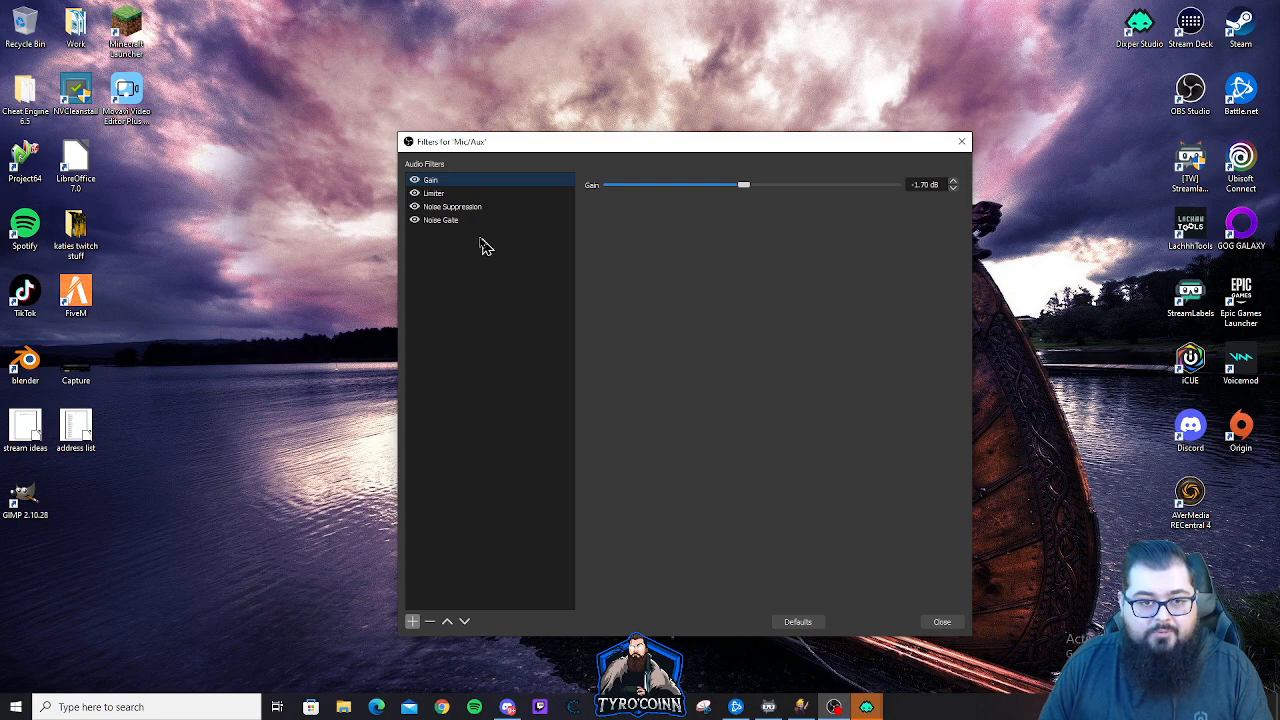
pyautogui.click(466, 196)
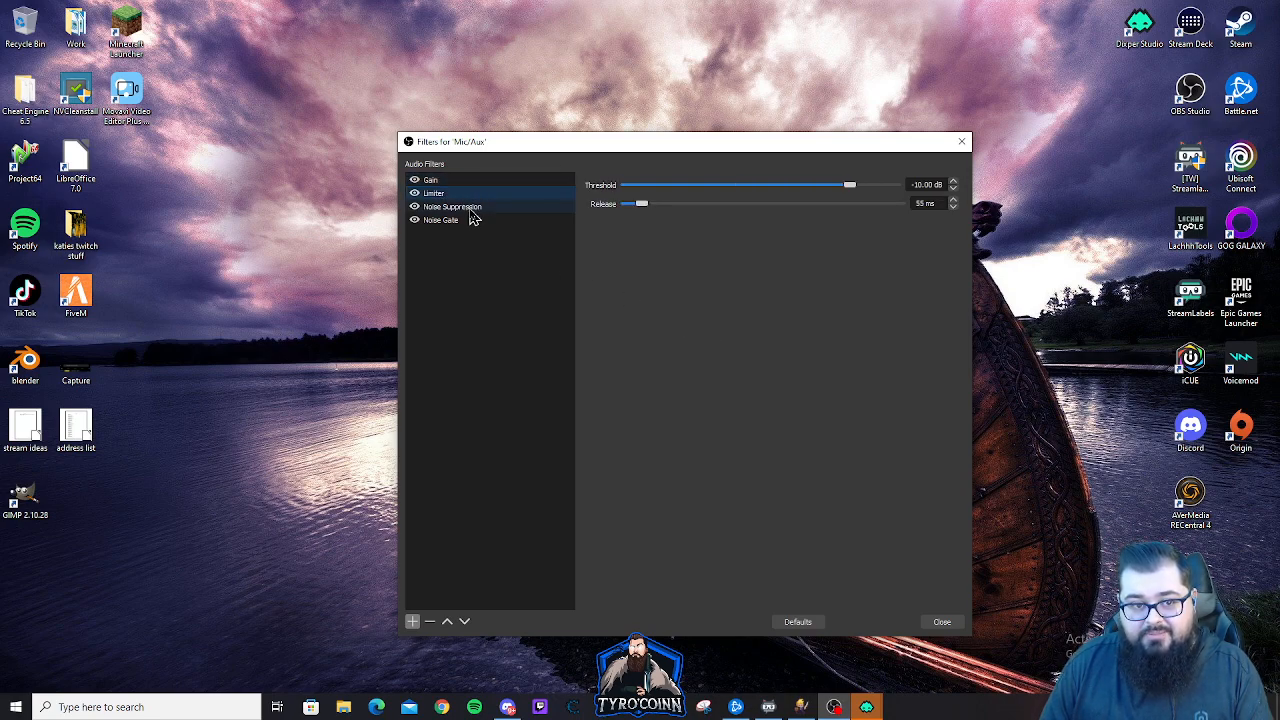
pyautogui.click(472, 208)
pyautogui.click(473, 222)
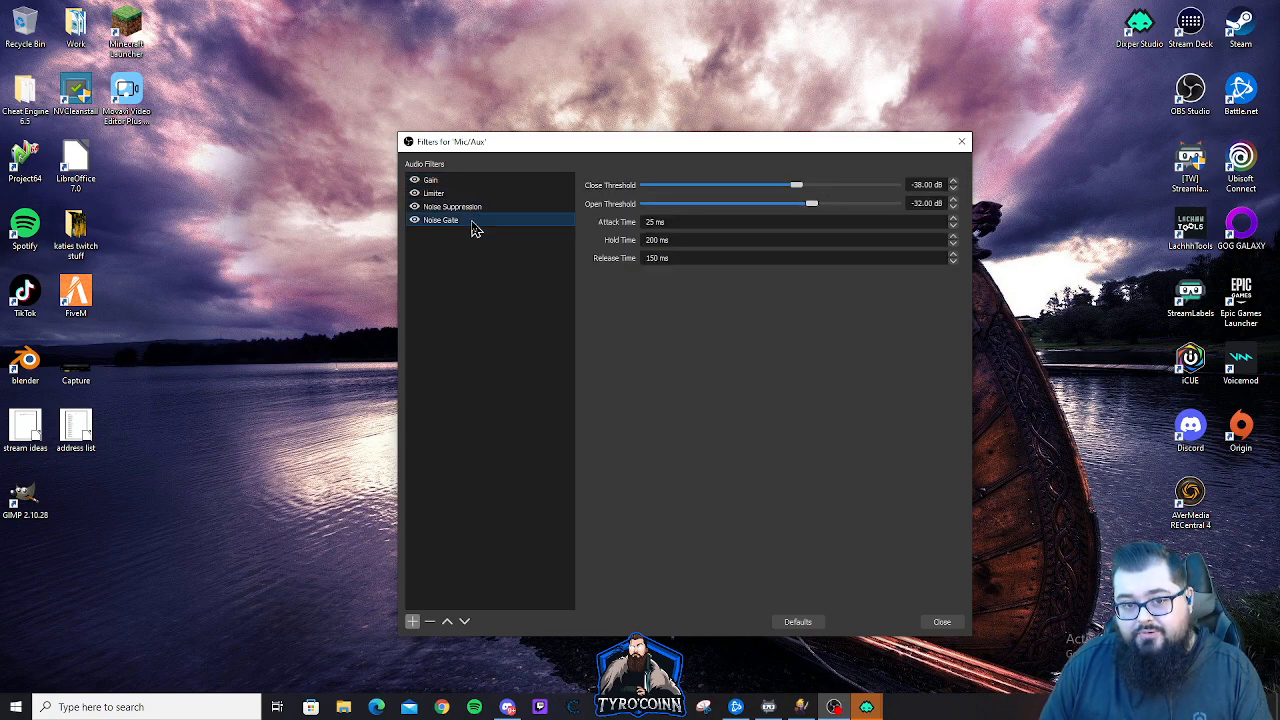
pyautogui.click(938, 621)
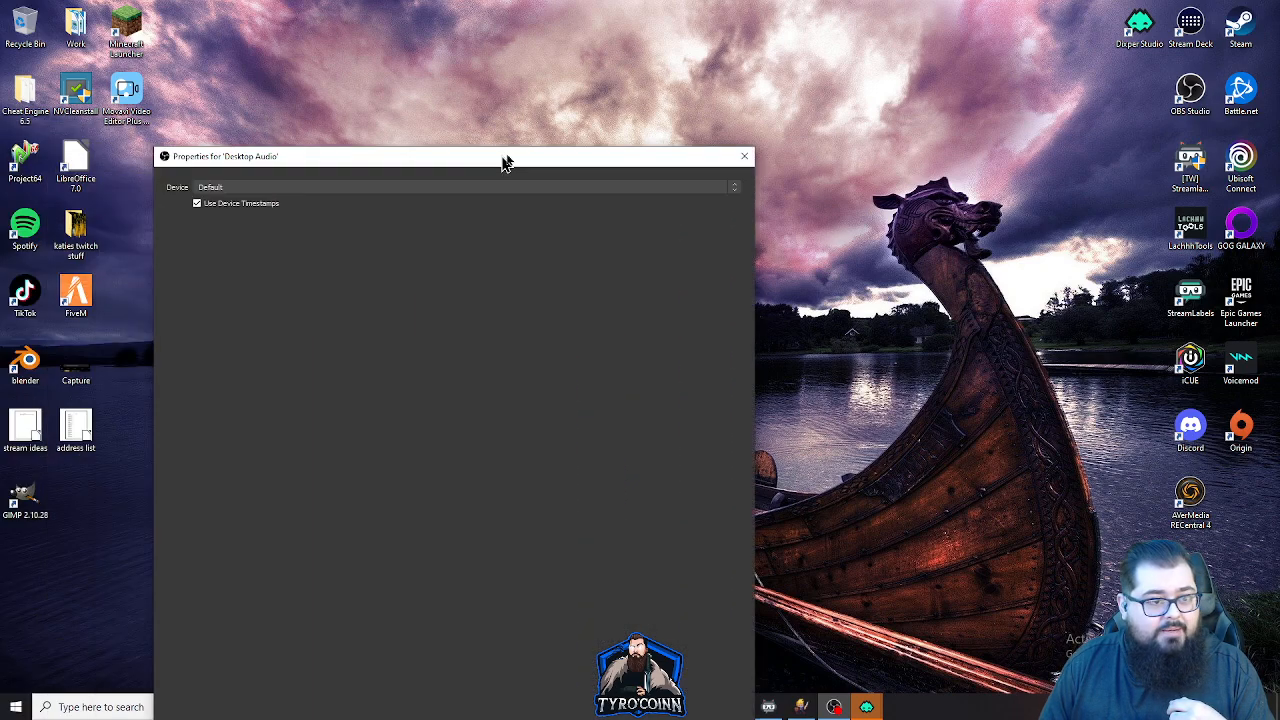
# Bring the Desktop Audio filters window onto this screen and examine the Compressor settings and its available sidechain/ducking sources
pyautogui.moveTo(506, 160); pyautogui.dragTo(740, 91)
pyautogui.click(988, 87)
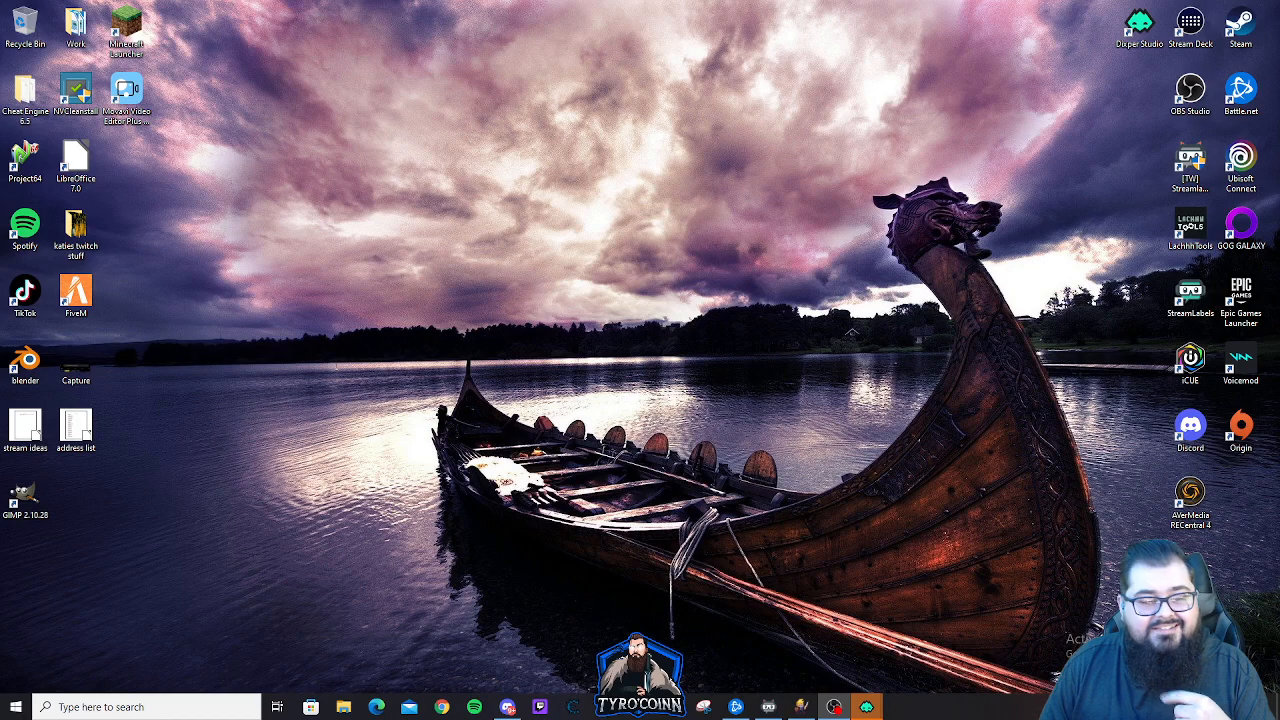
pyautogui.moveTo(0, 408); pyautogui.dragTo(720, 119)
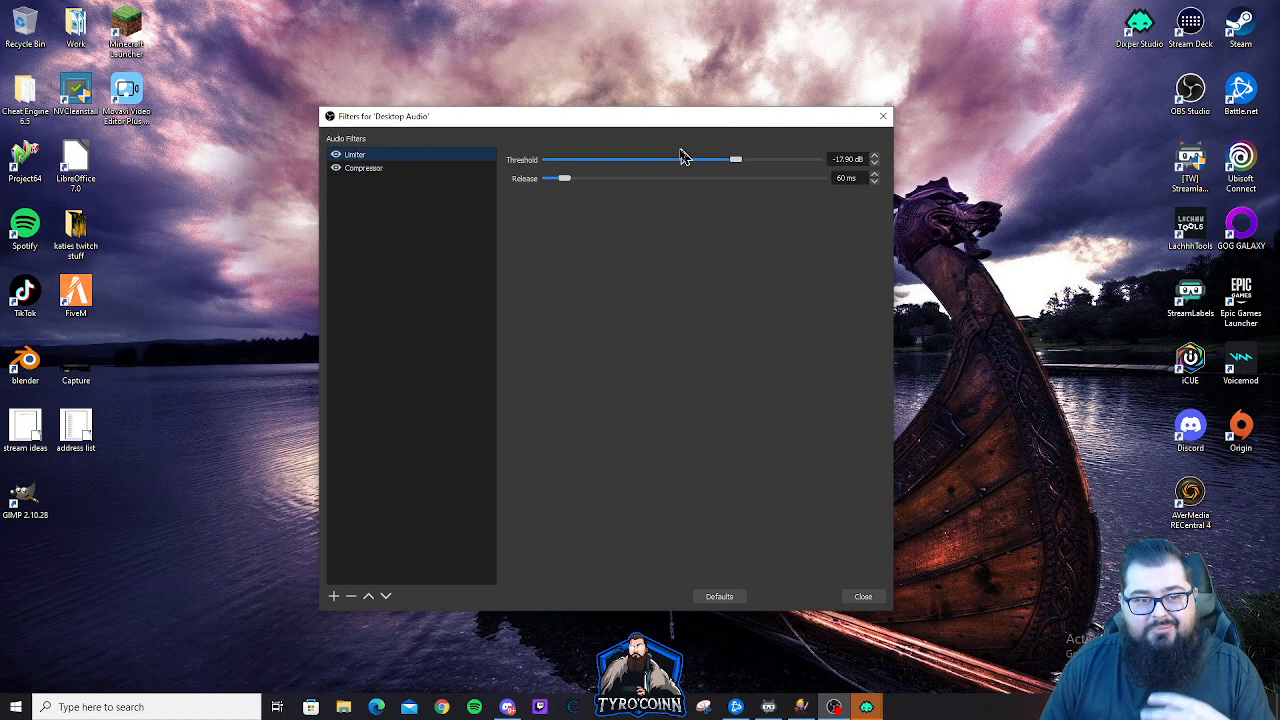
pyautogui.click(369, 168)
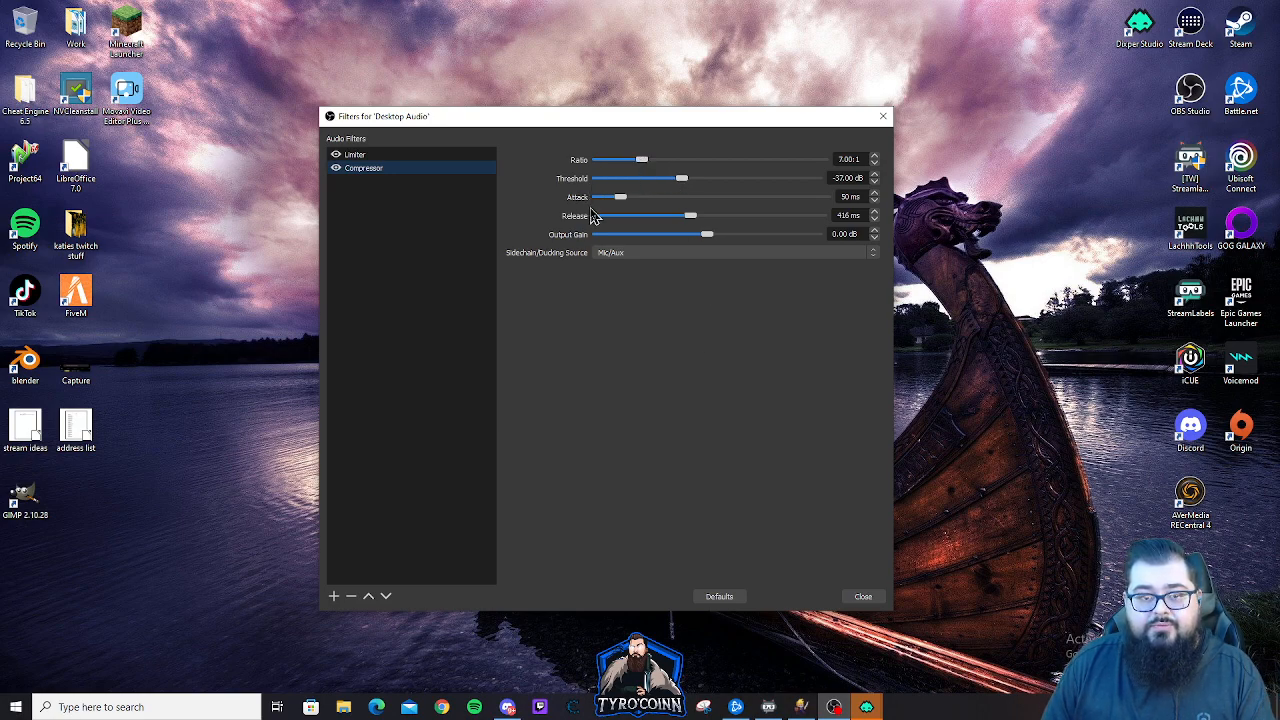
pyautogui.click(640, 257)
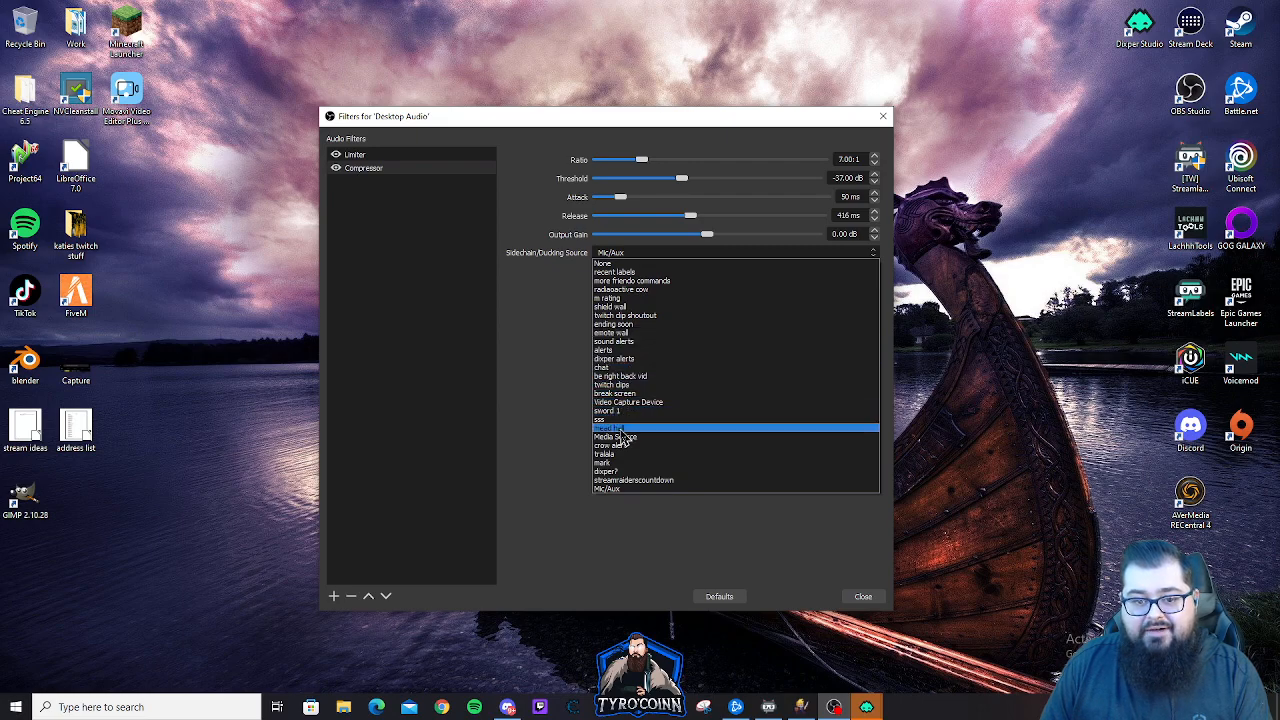
pyautogui.click(519, 379)
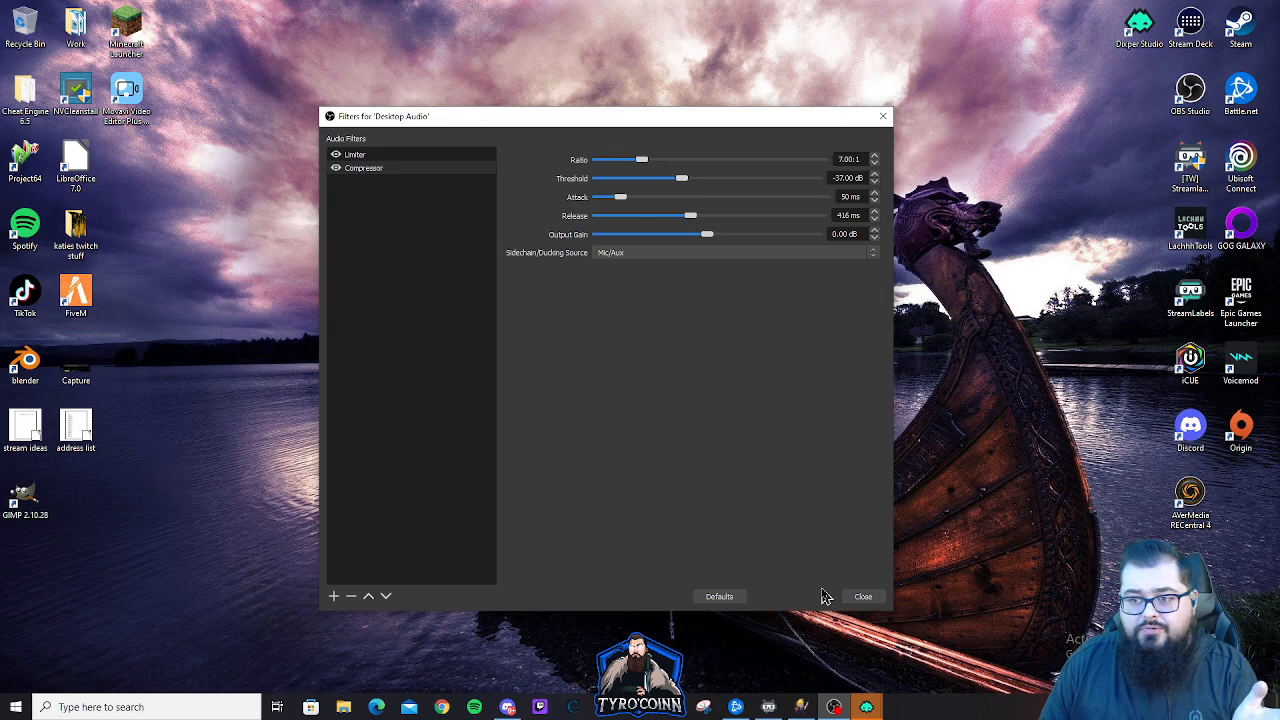
# Open Spotify and move it off this screen, and bring OBS into view briefly to check the audio mixer levels
pyautogui.click(474, 707)
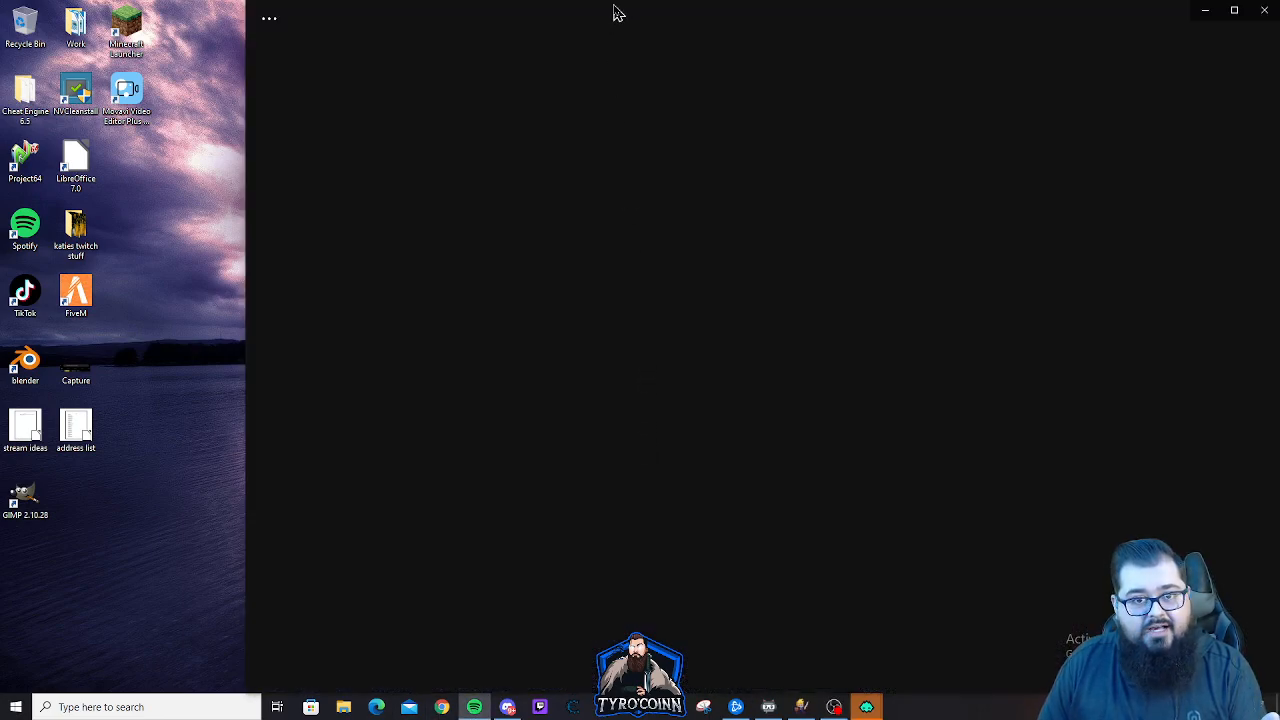
pyautogui.moveTo(613, 14); pyautogui.dragTo(703, 103)
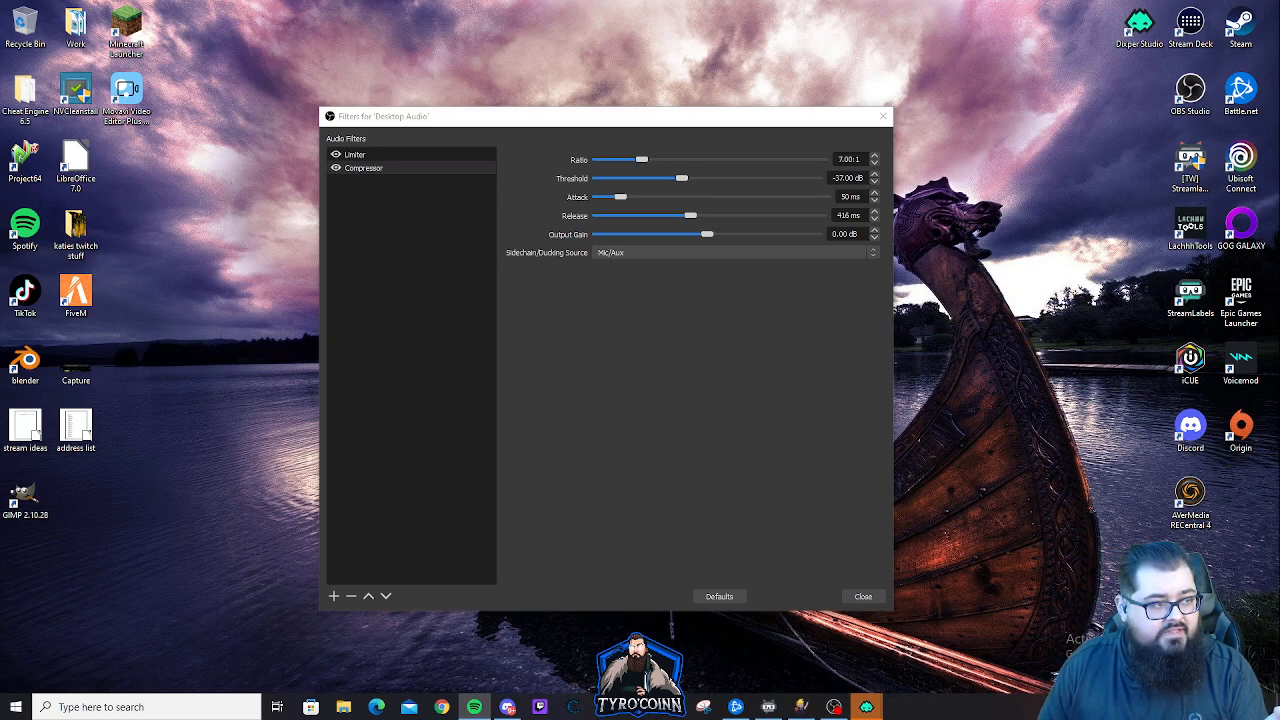
pyautogui.moveTo(0, 150); pyautogui.dragTo(597, 281)
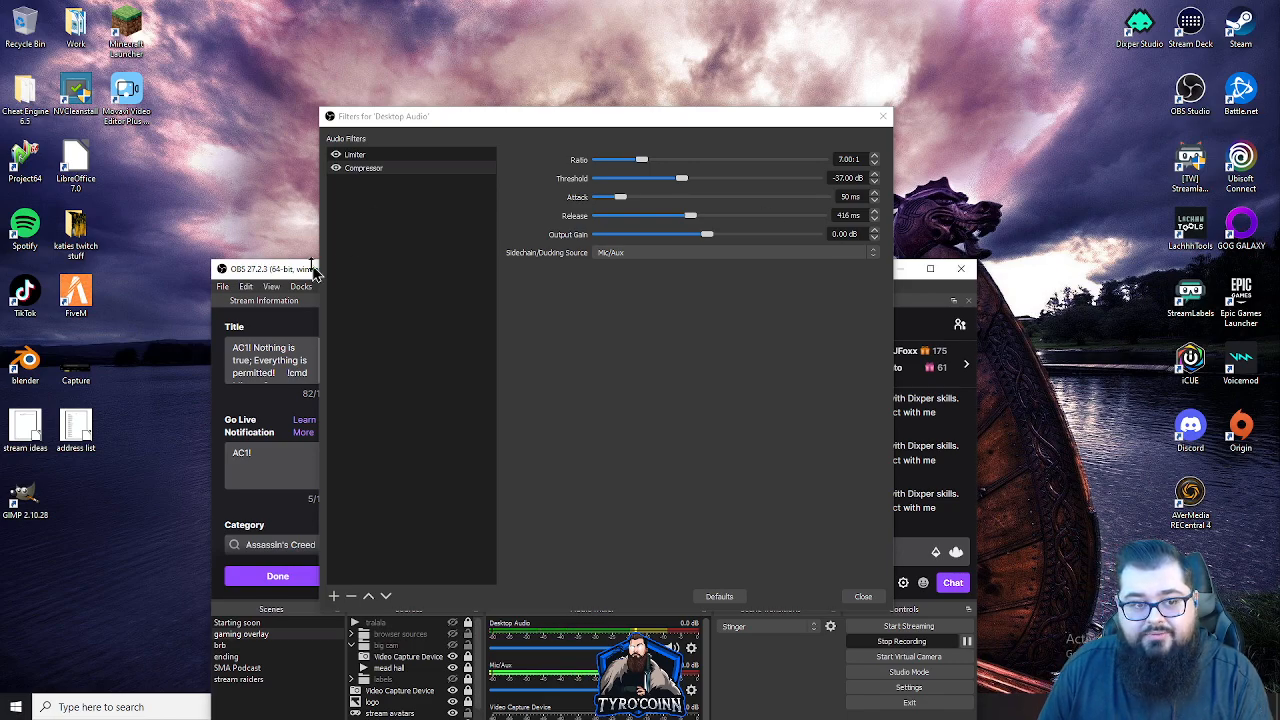
pyautogui.moveTo(306, 273); pyautogui.dragTo(0, 295)
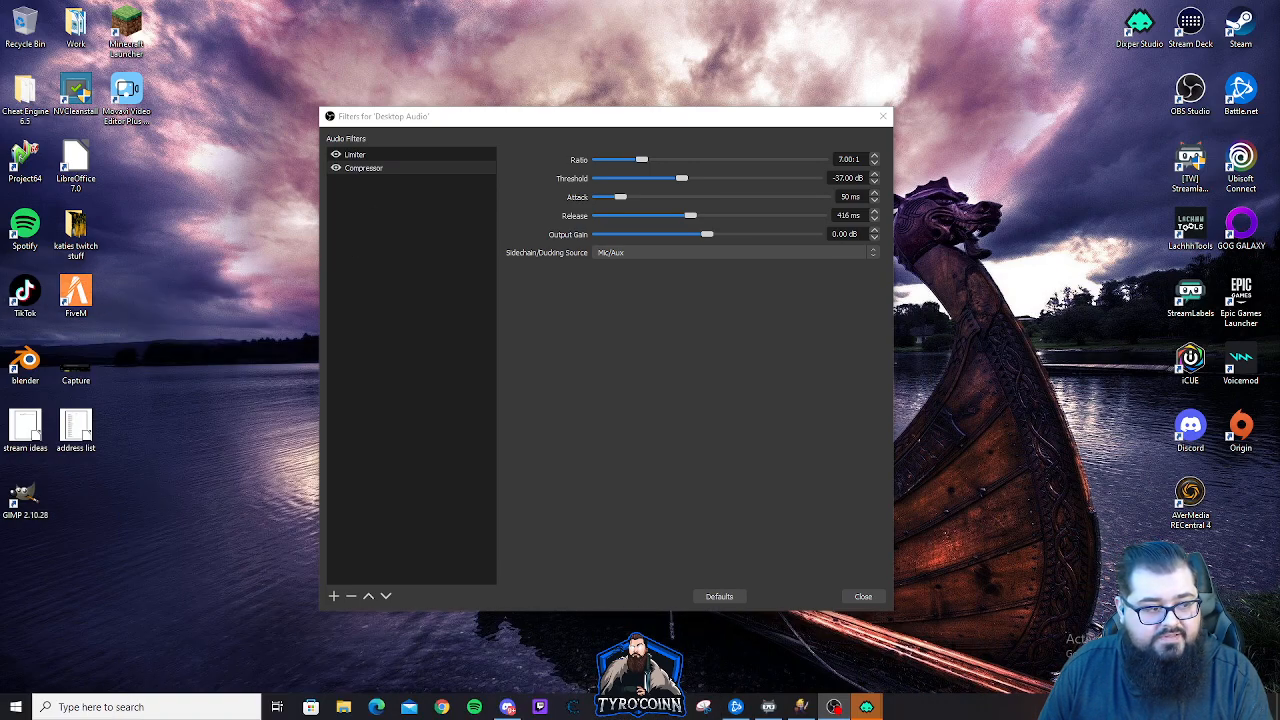
# Review the Desktop Audio Limiter's threshold and release settings and close the filters window
pyautogui.click(377, 157)
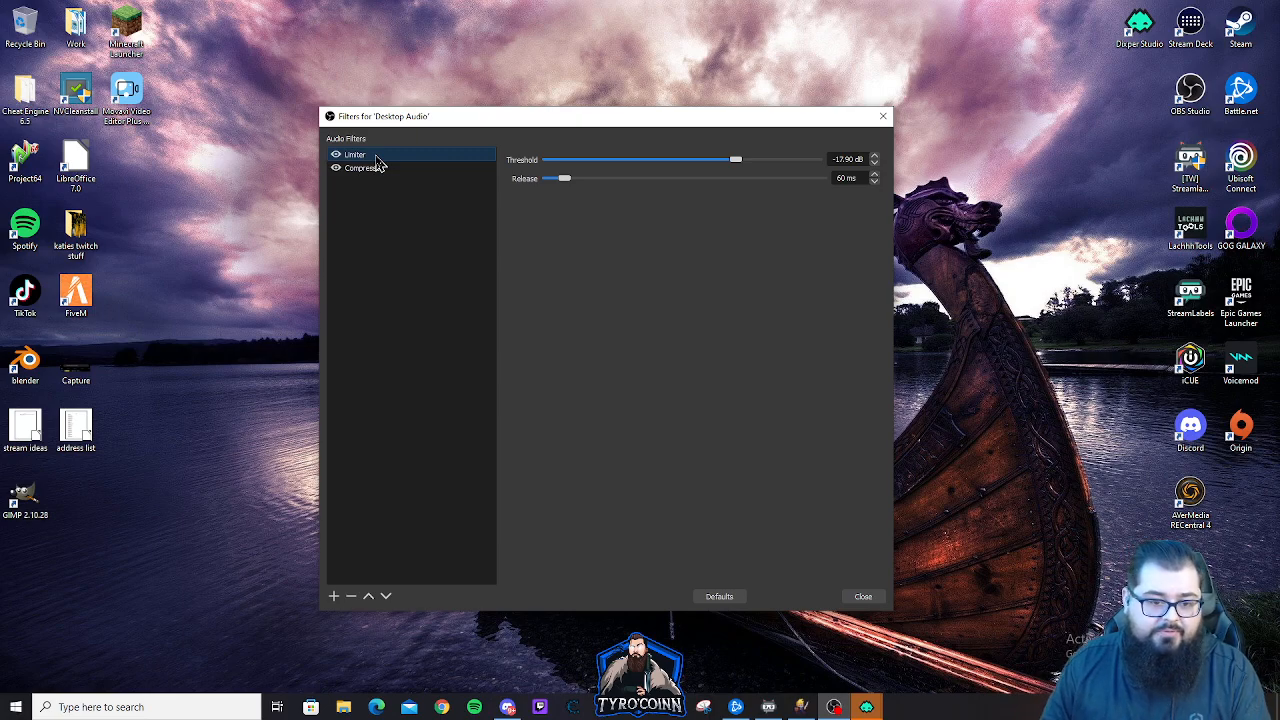
pyautogui.click(863, 597)
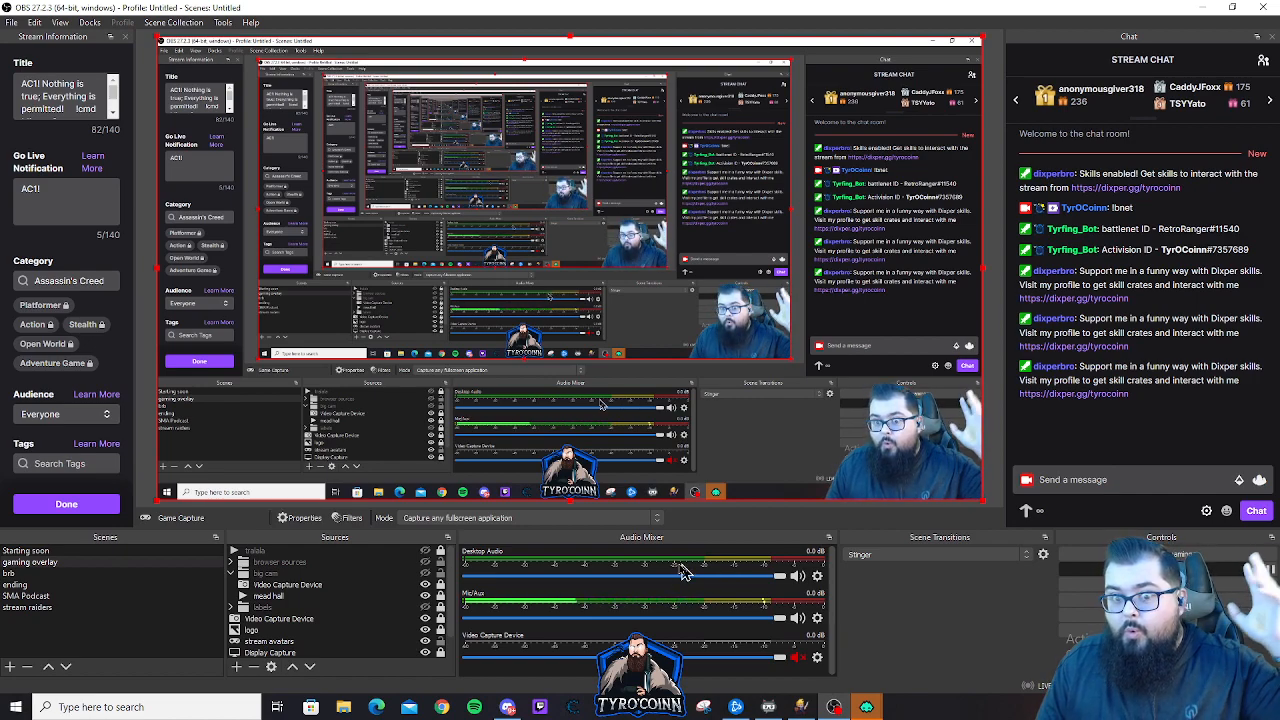
# Open the Mic/Aux filters from the audio mixer, look through the existing filters and view the filter types that can be added
pyautogui.click(817, 618)
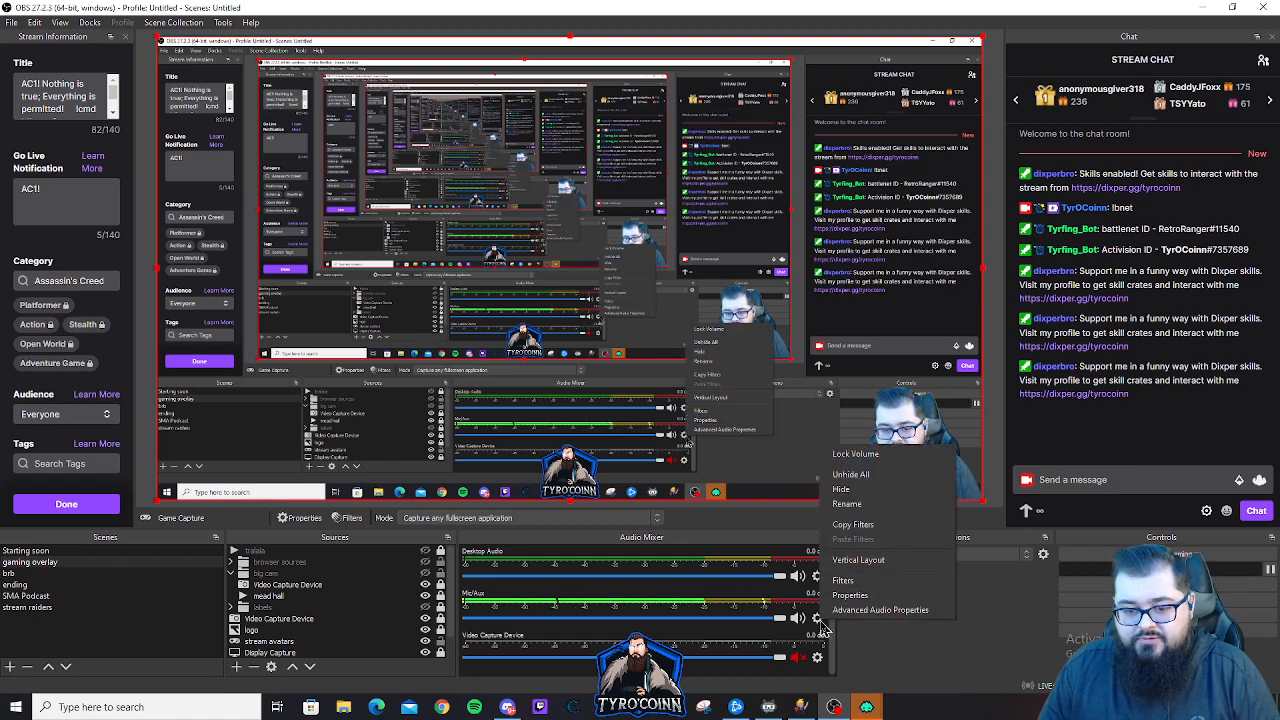
pyautogui.click(844, 581)
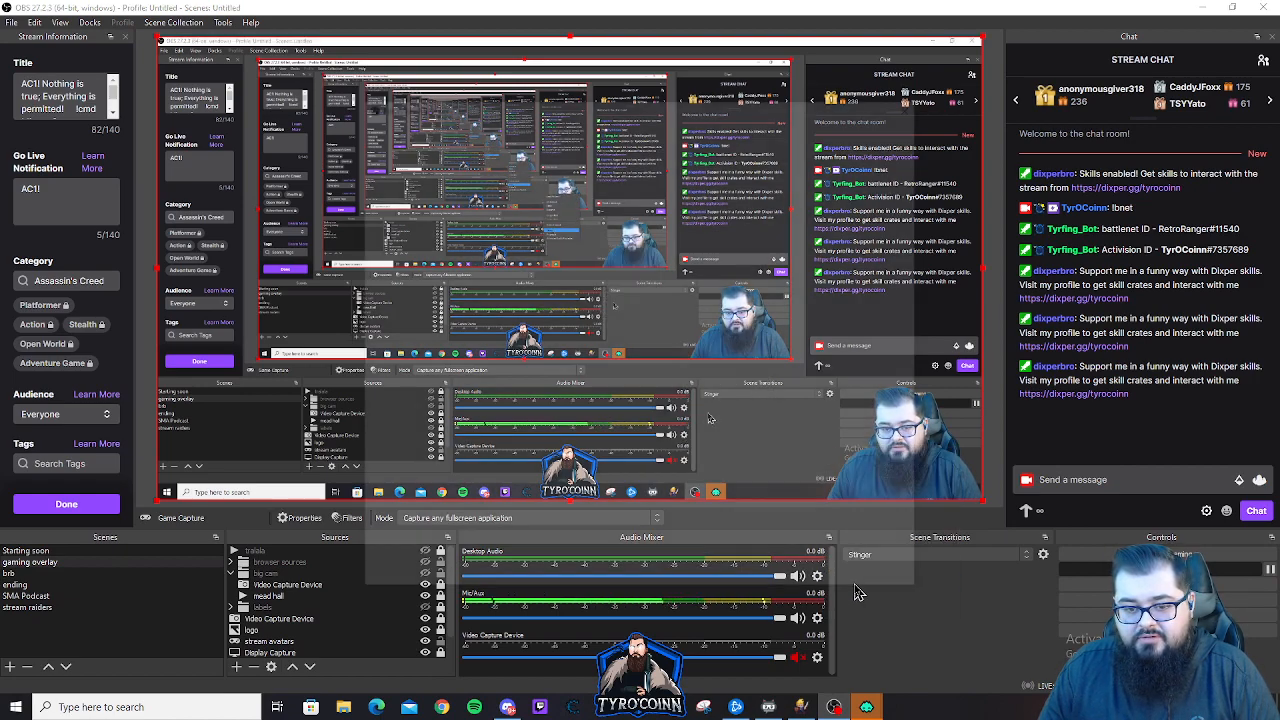
pyautogui.click(386, 153)
pyautogui.click(400, 166)
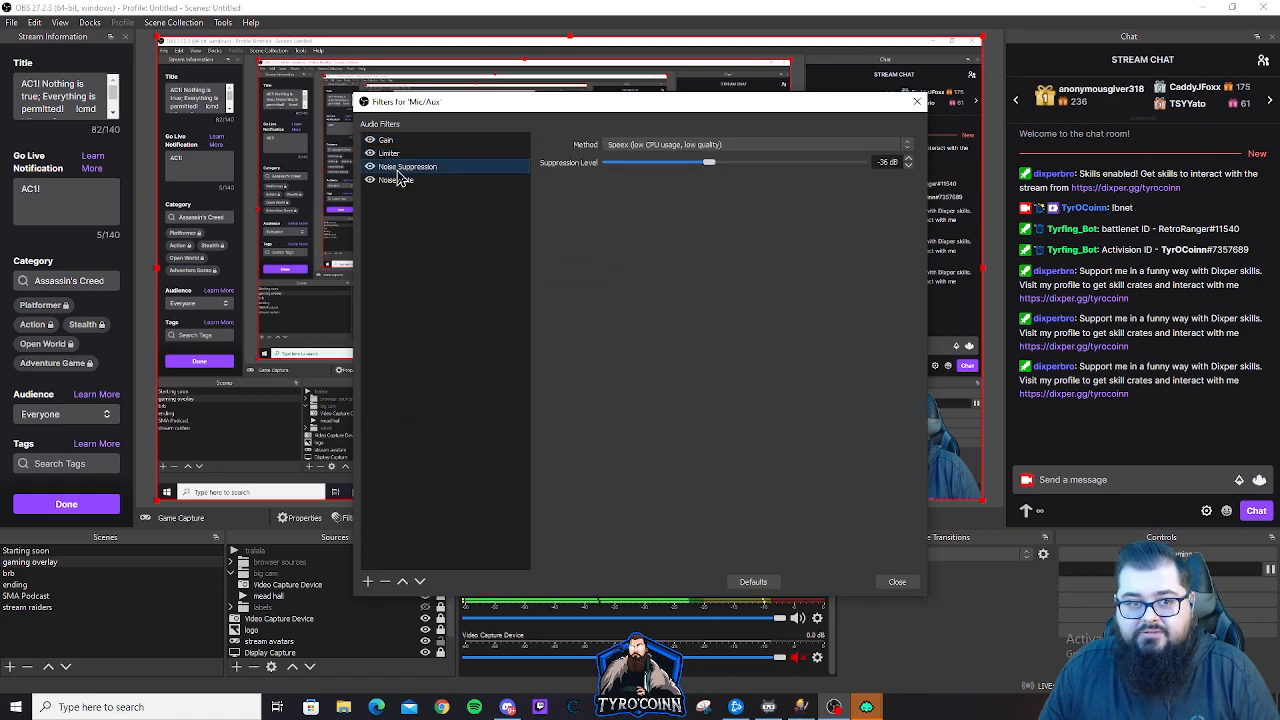
pyautogui.click(400, 180)
pyautogui.click(368, 581)
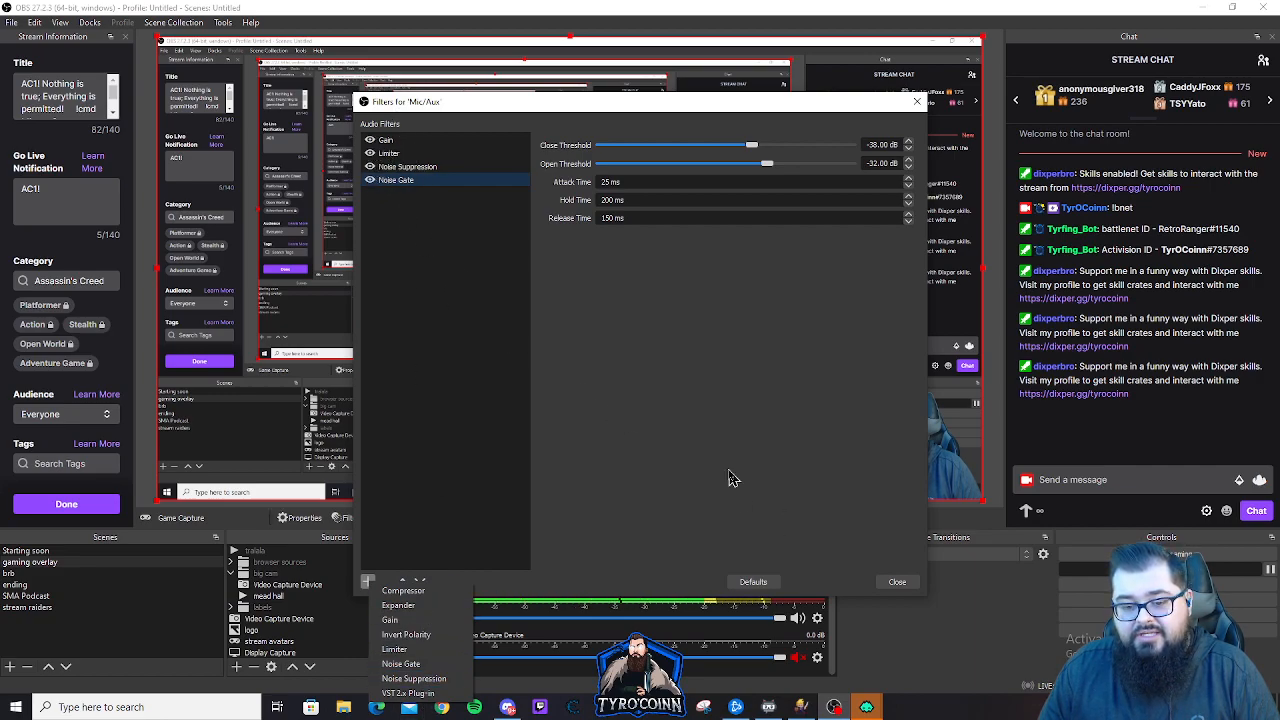
pyautogui.click(672, 442)
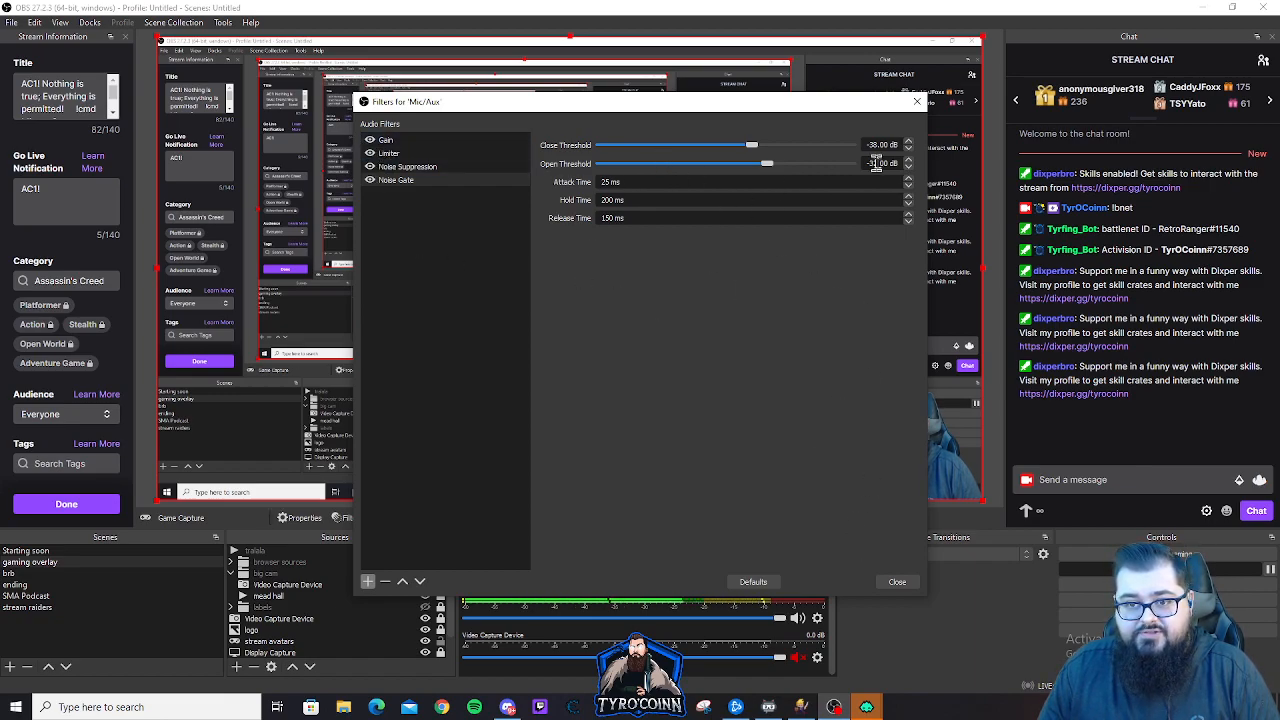
# Examine the Mic/Aux Gain, Limiter, Noise Suppression method and level, and Noise Gate settings, and close the filters window
pyautogui.click(395, 140)
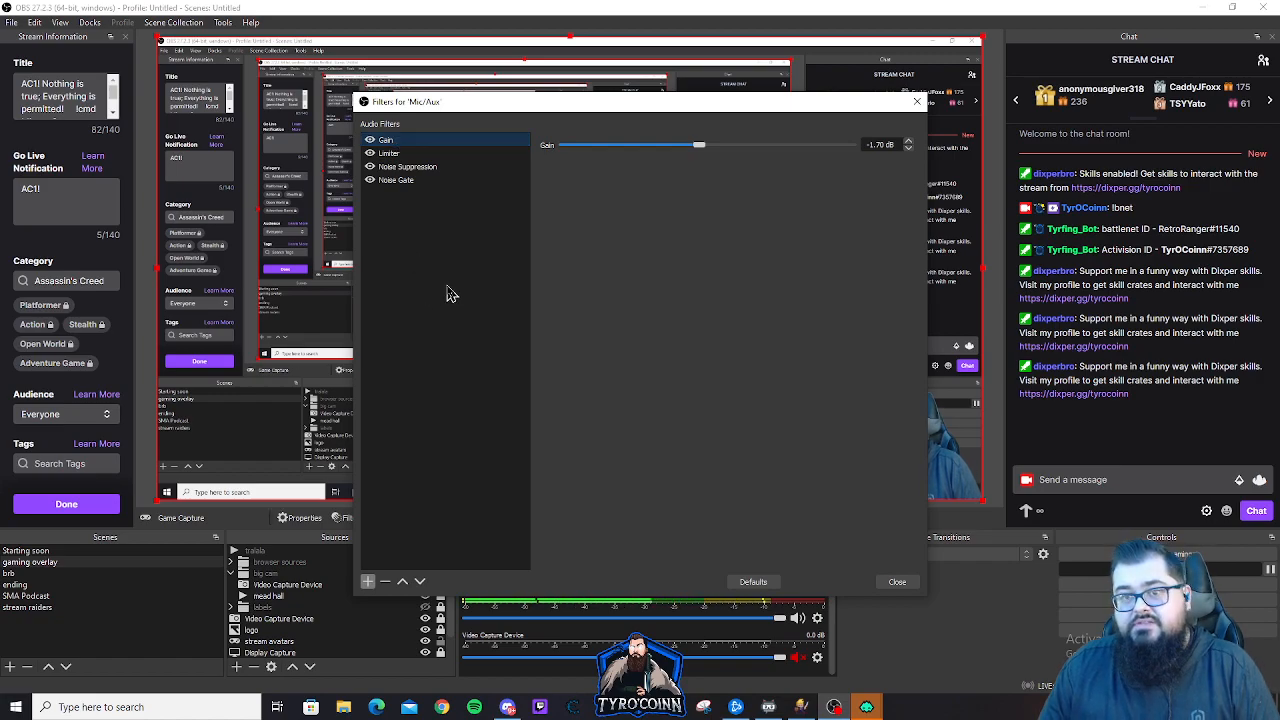
pyautogui.click(389, 155)
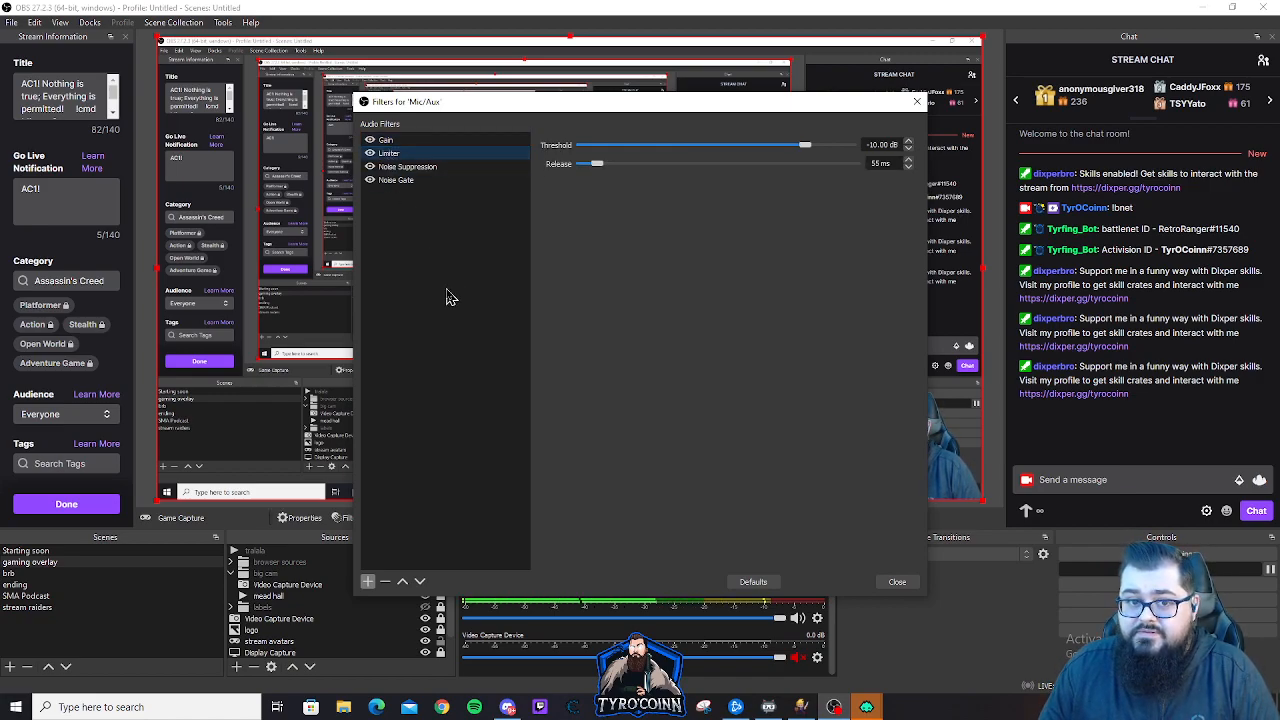
pyautogui.click(404, 167)
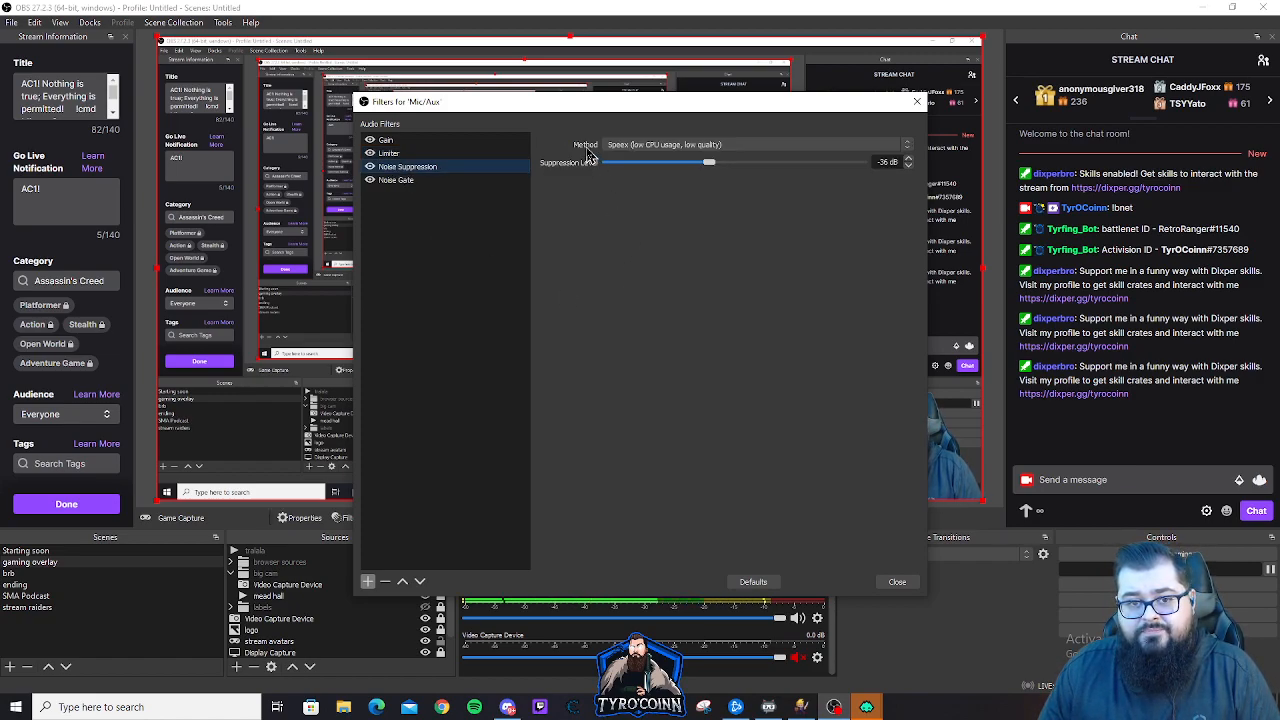
pyautogui.click(797, 148)
pyautogui.click(688, 181)
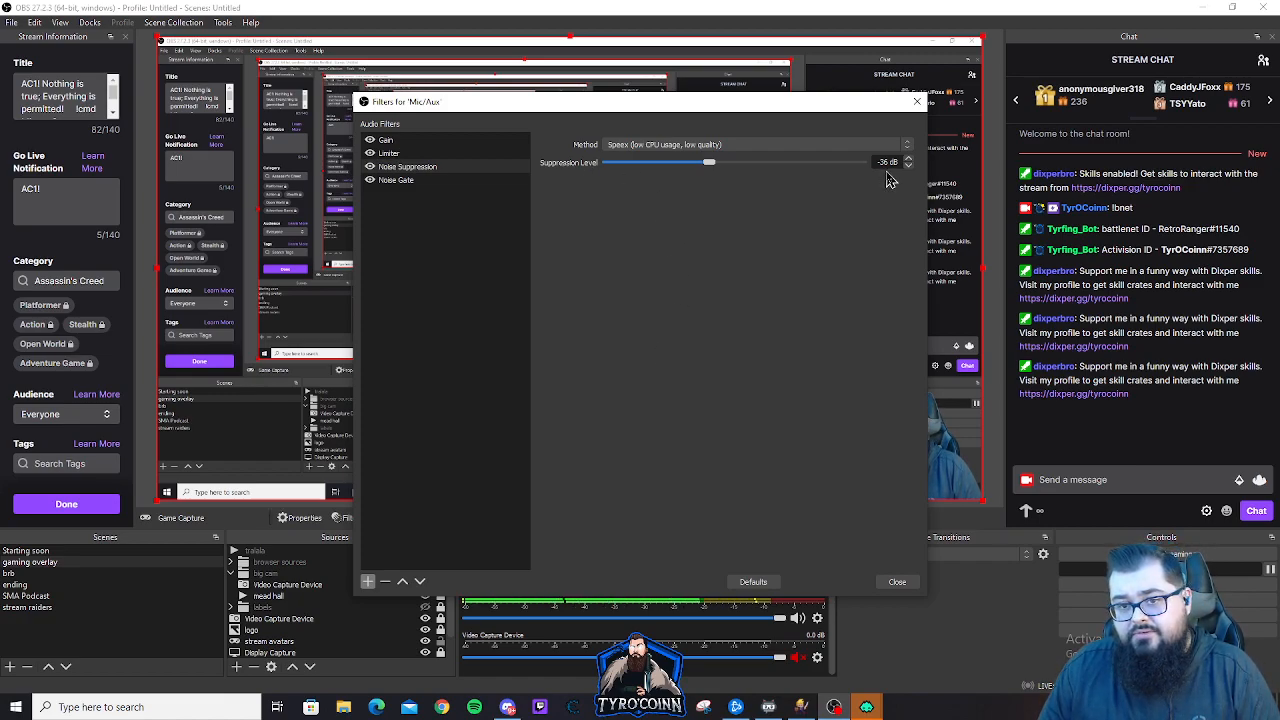
pyautogui.click(400, 181)
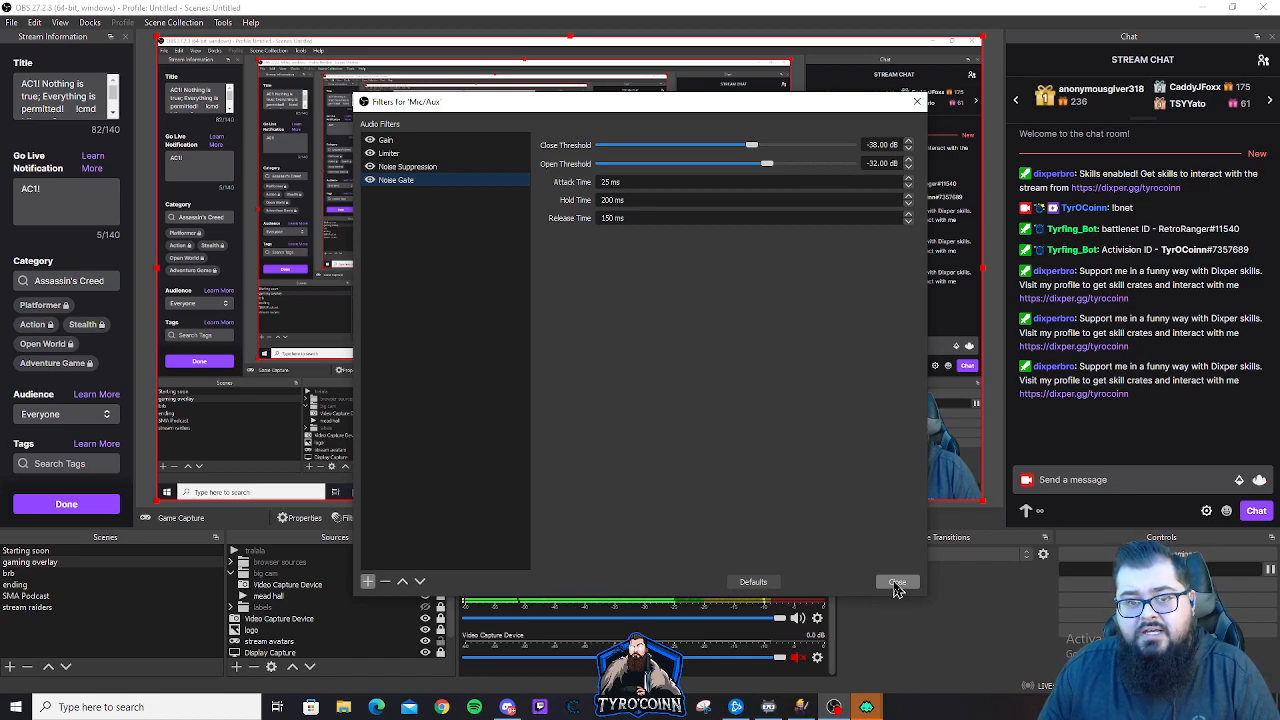
pyautogui.click(897, 583)
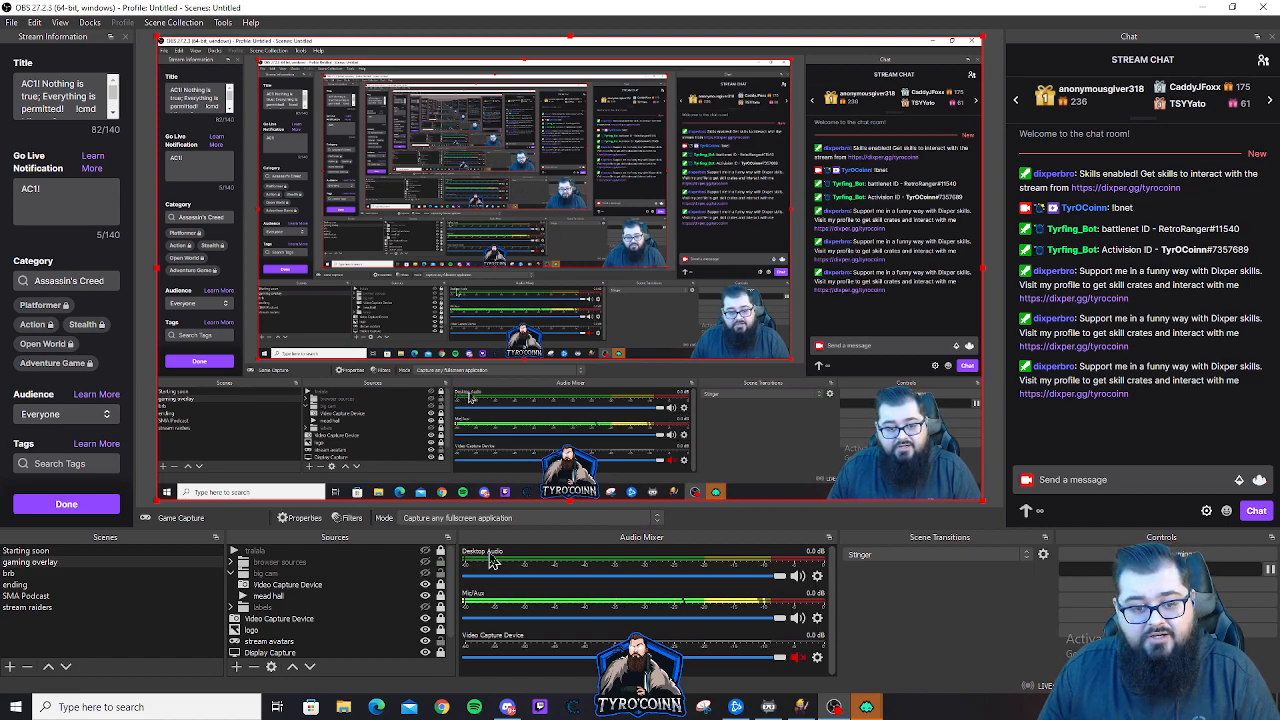
# Open the Desktop Audio filters from the audio mixer, review the Limiter and Compressor settings, and close the window
pyautogui.click(817, 576)
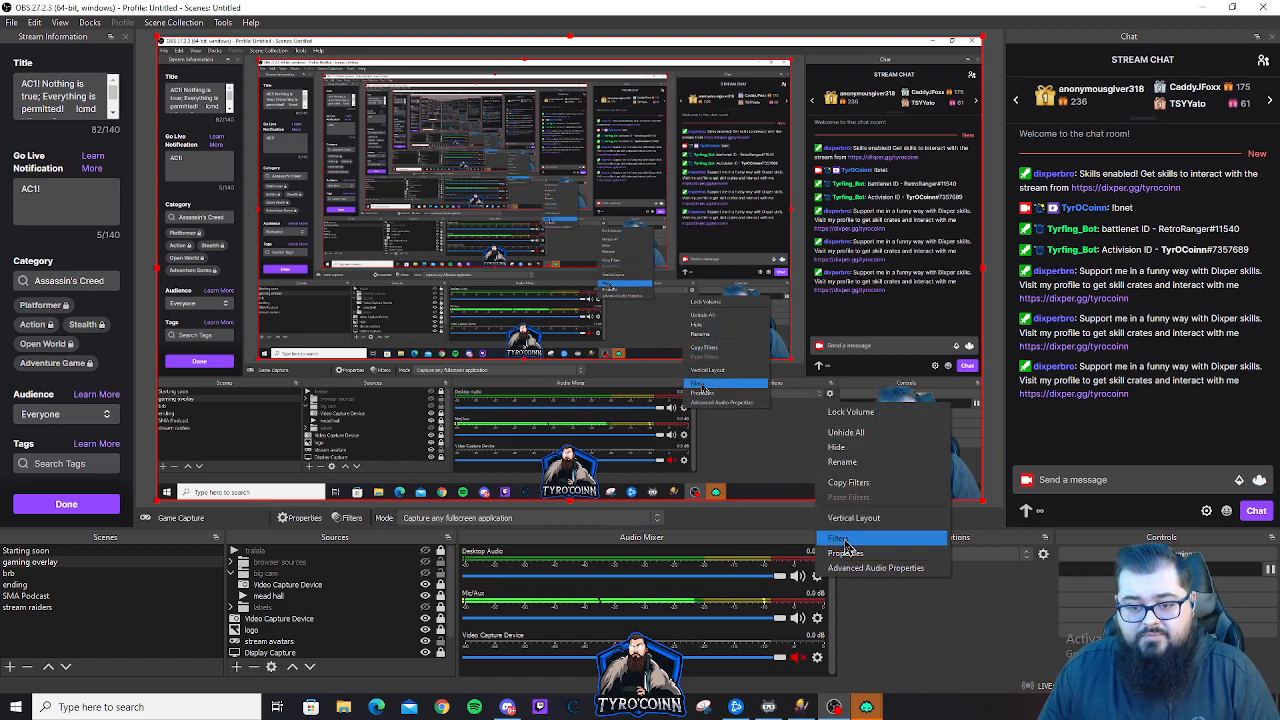
pyautogui.click(845, 538)
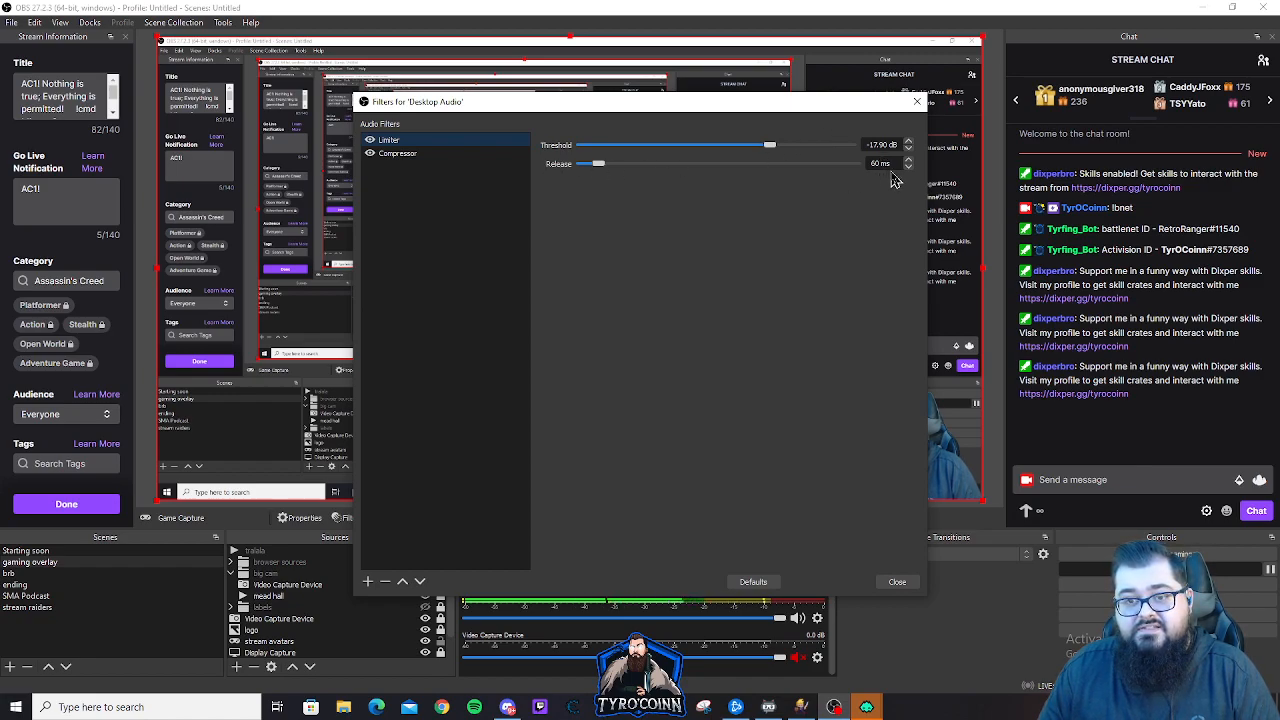
pyautogui.click(397, 154)
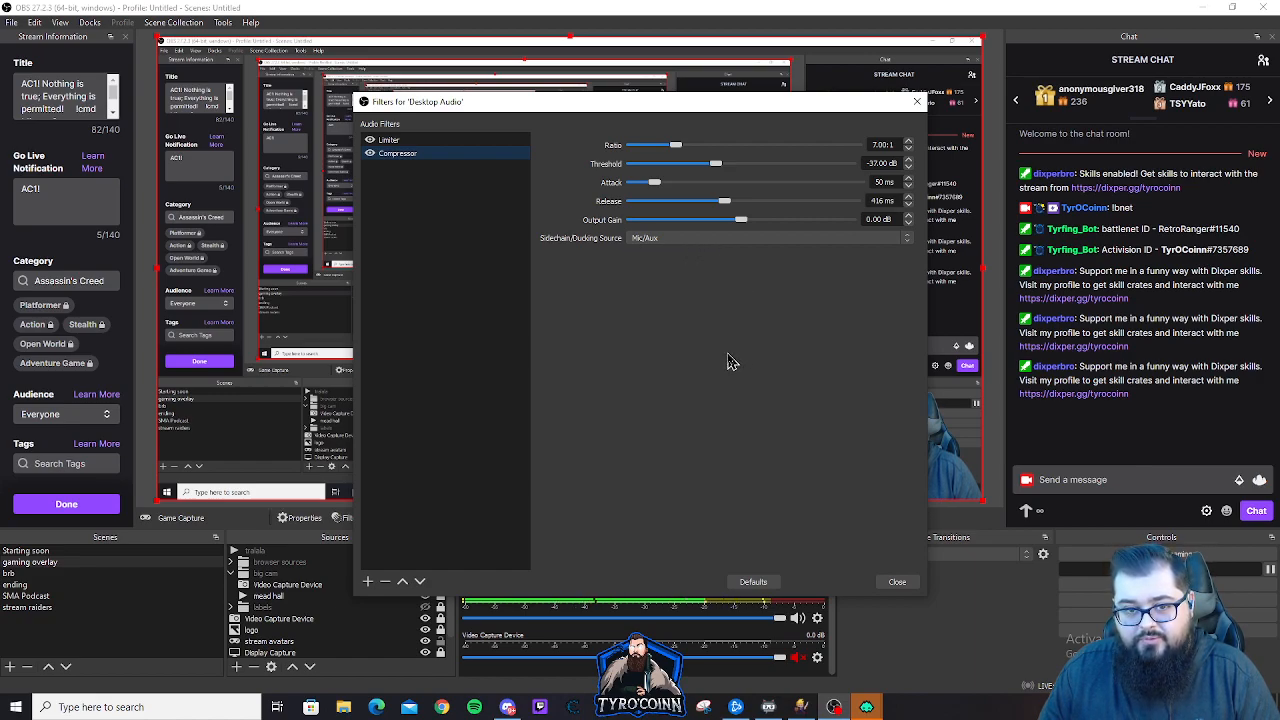
pyautogui.click(896, 582)
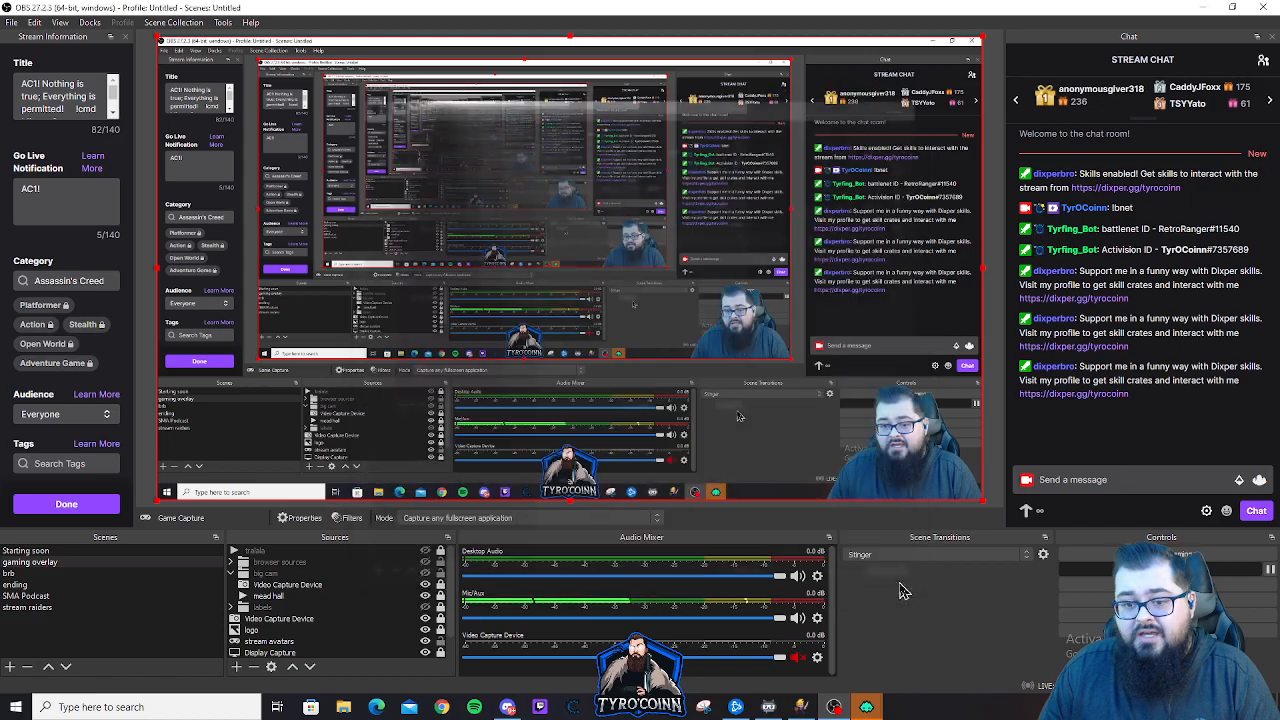